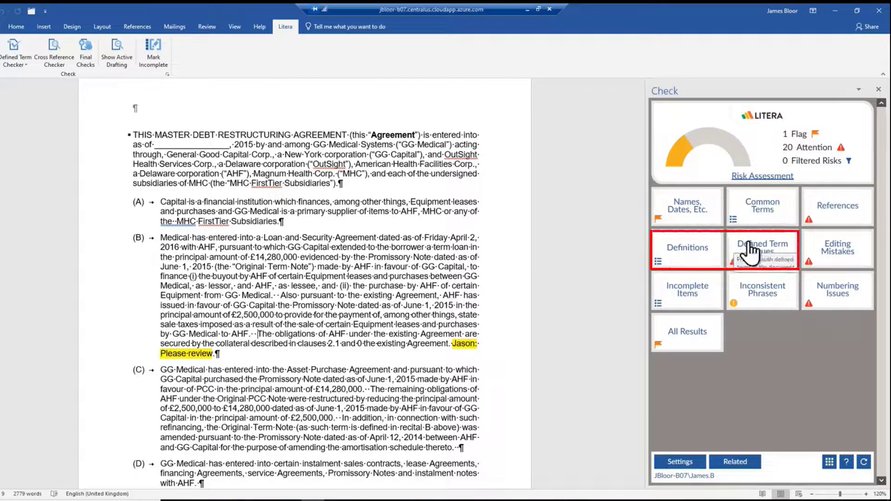
Examine the document's list of definitions and the categories in the list of defined term issues.
click(687, 248)
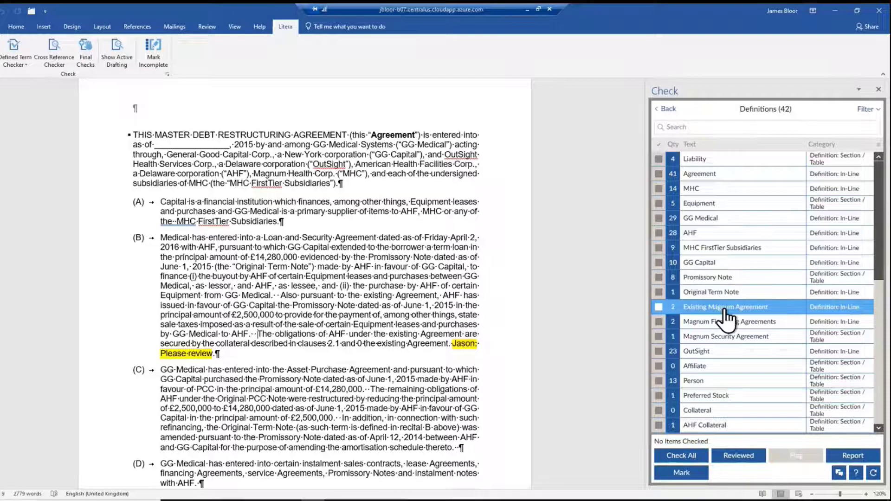
click(669, 109)
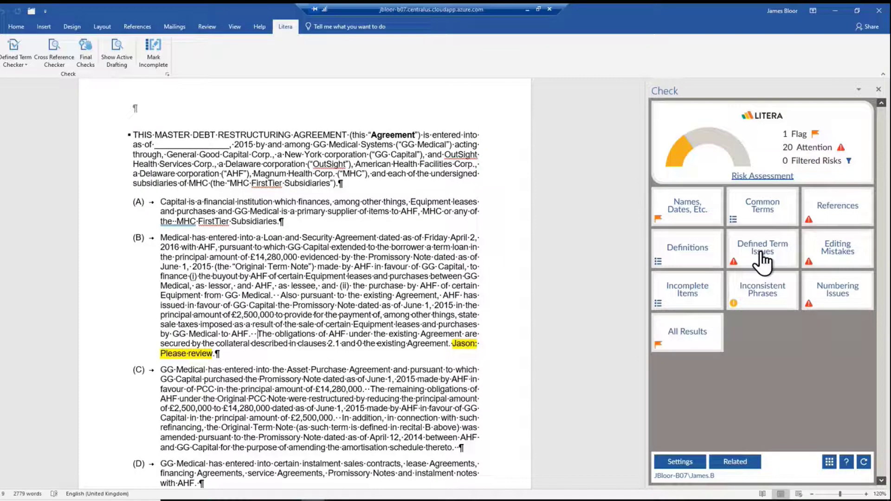
click(763, 258)
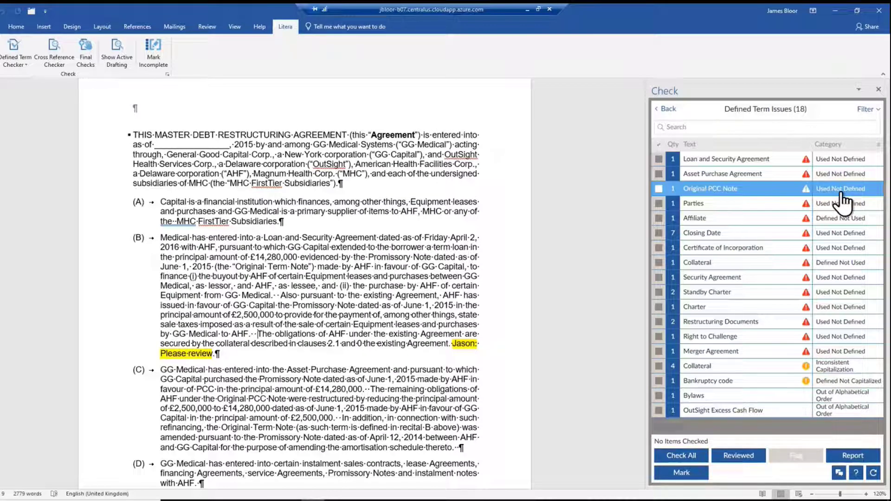
click(844, 205)
click(845, 219)
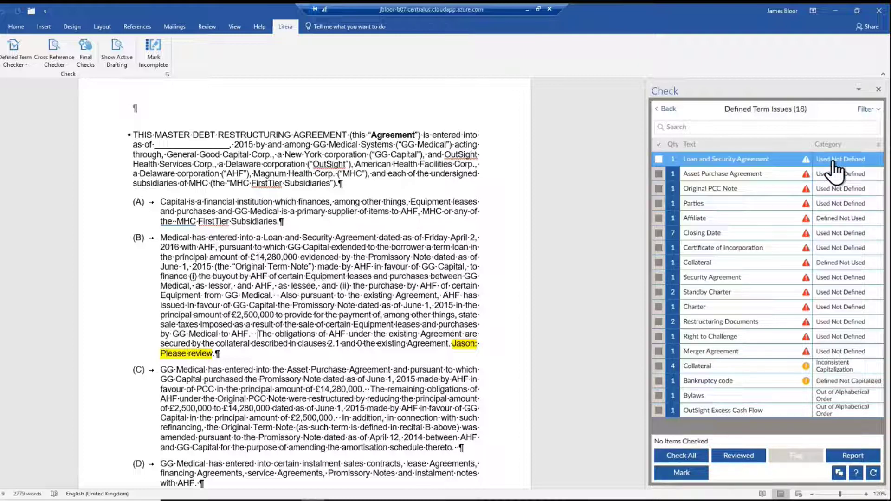
Ignore the "Parties" Used Not Defined issue with the option "No, just ignore it".
click(773, 204)
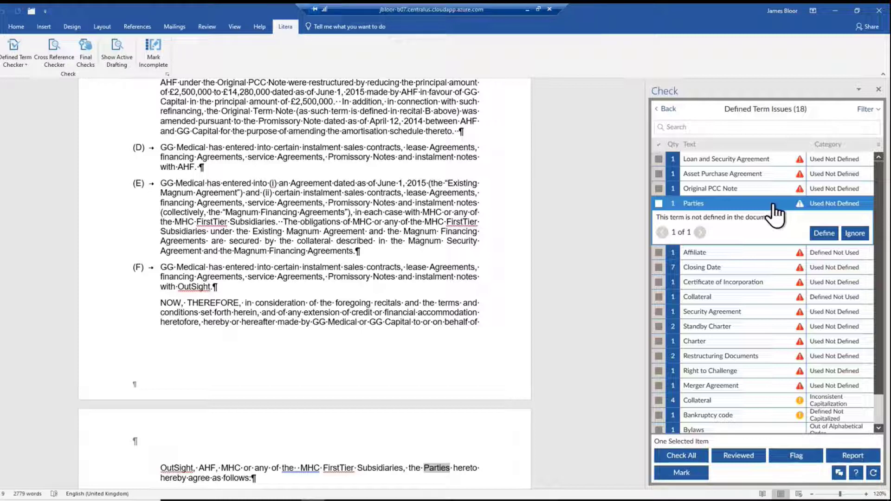
click(857, 235)
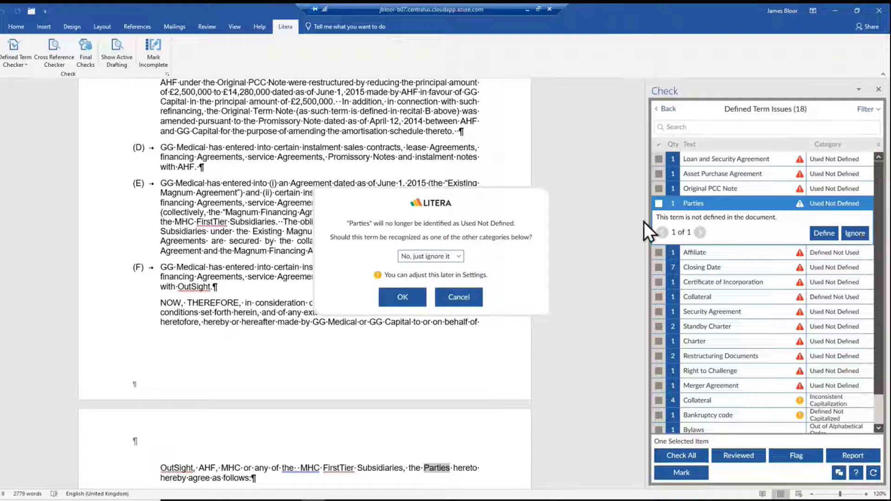
click(401, 300)
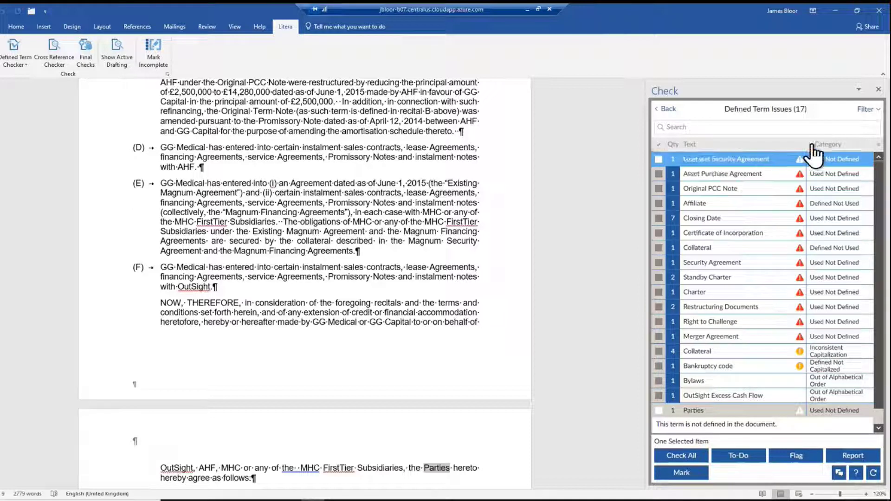
Filter the defined term issues to show only Used Not Defined, and restore all categories.
click(875, 111)
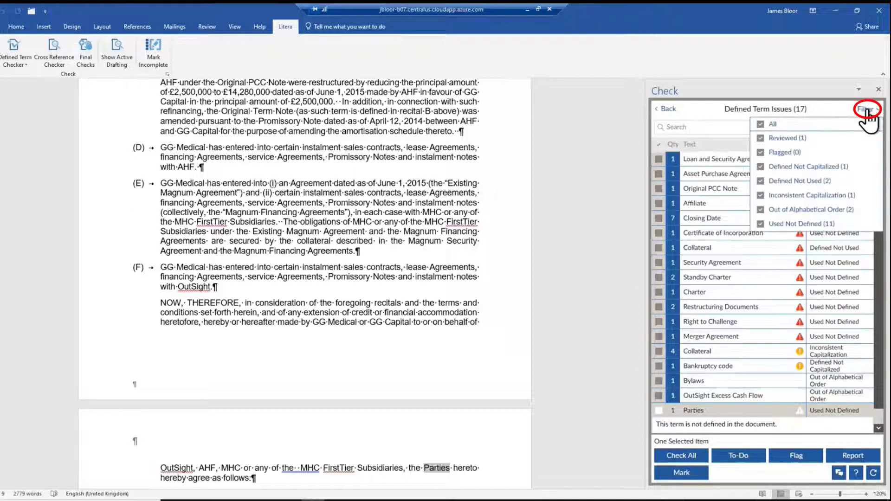
click(761, 125)
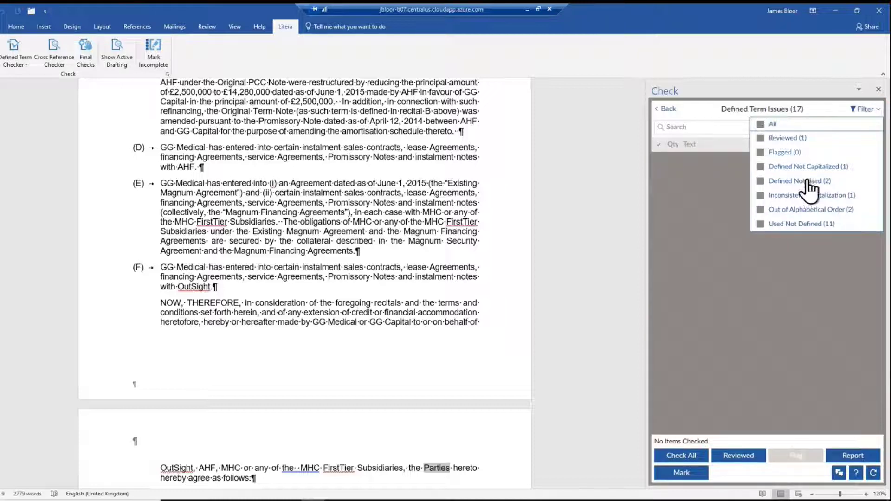
click(761, 224)
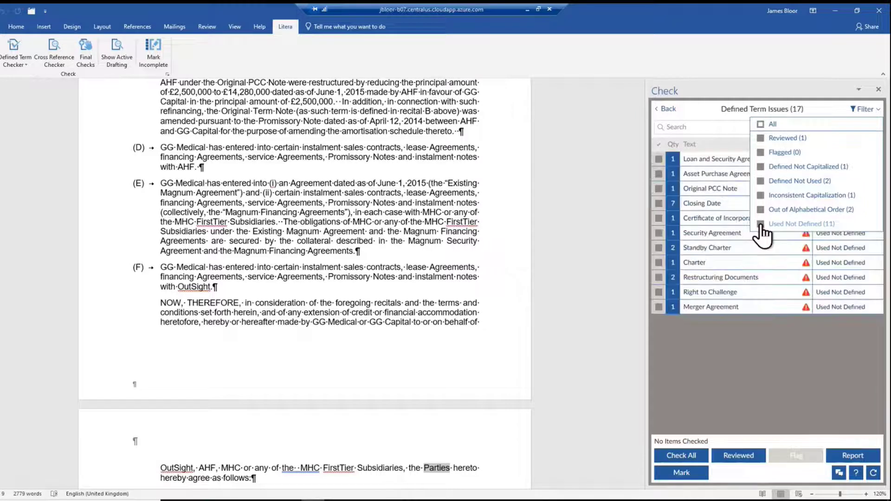
click(726, 111)
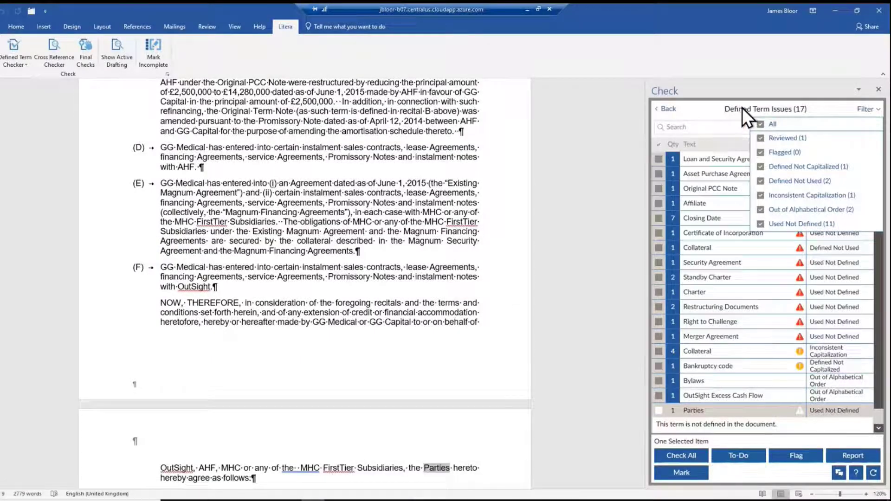
click(742, 109)
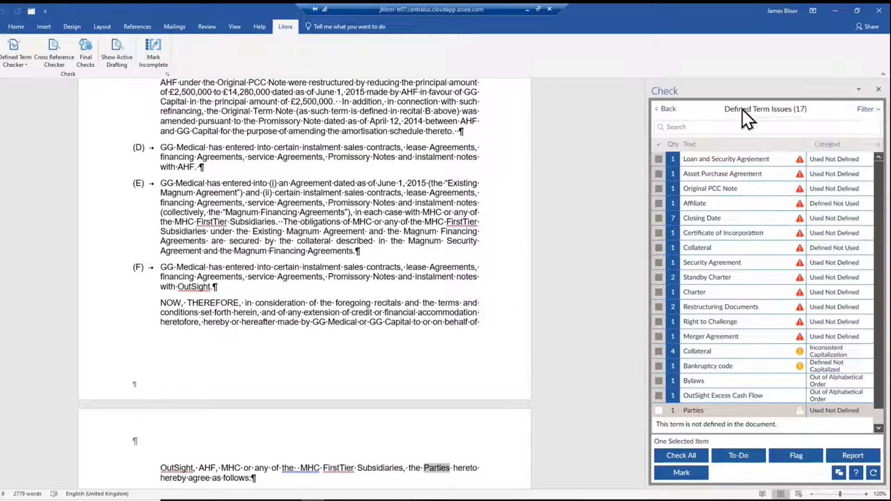
Remove the unused "Affiliate" definition from the General Definitions section.
click(773, 210)
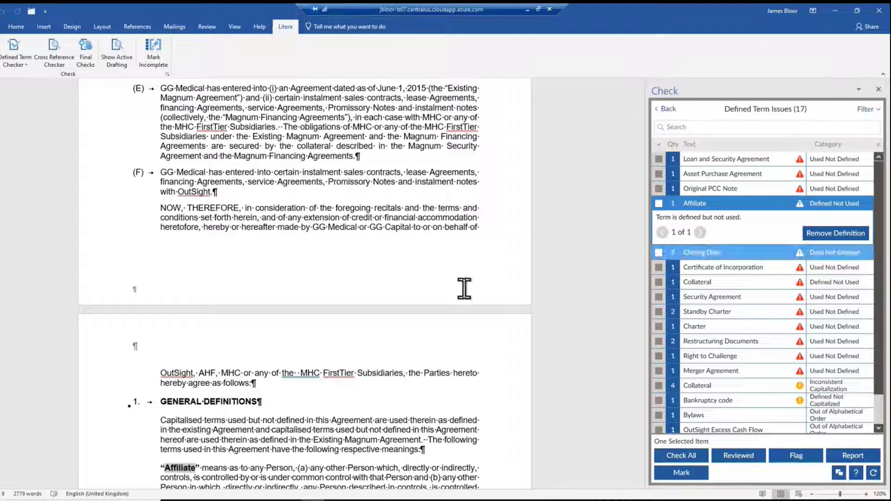
scroll(420, 297, down, 3)
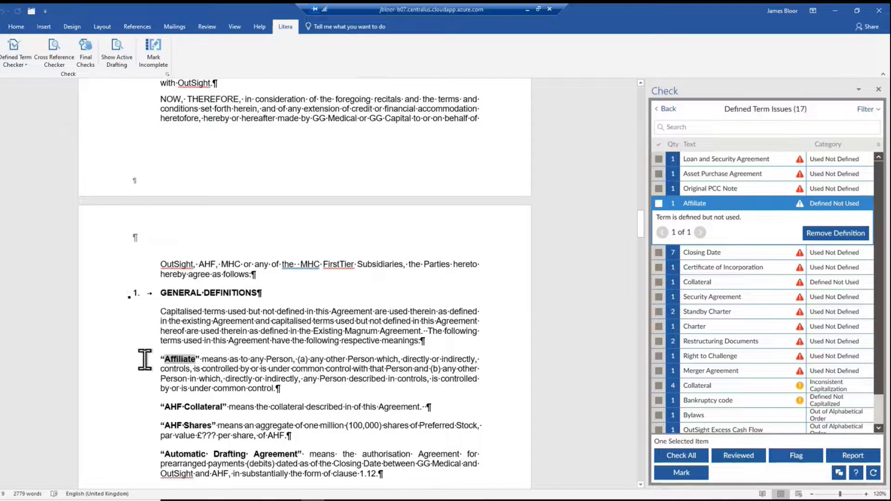
click(821, 232)
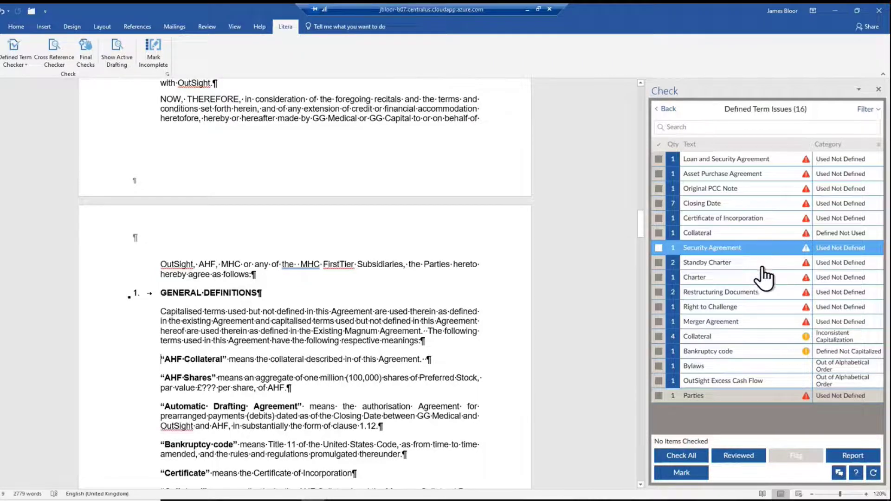
Examine each occurrence of "Collateral" reported for inconsistent capitalization against its definition.
click(778, 338)
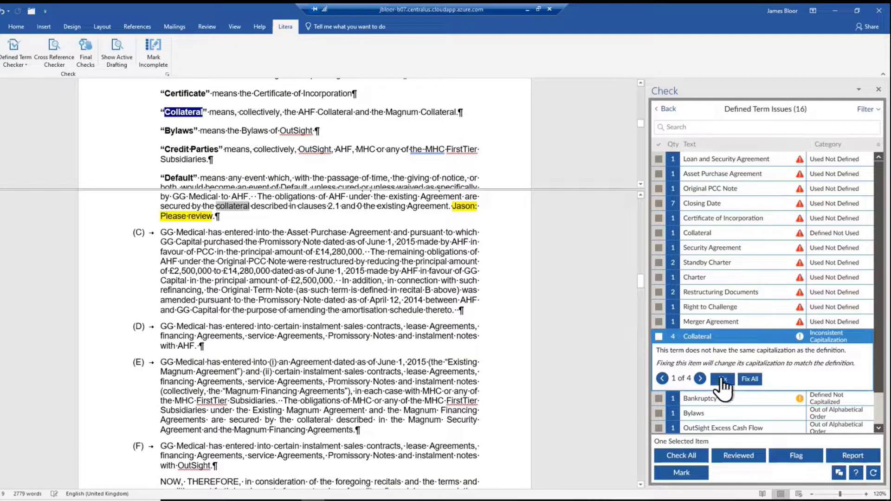
click(700, 379)
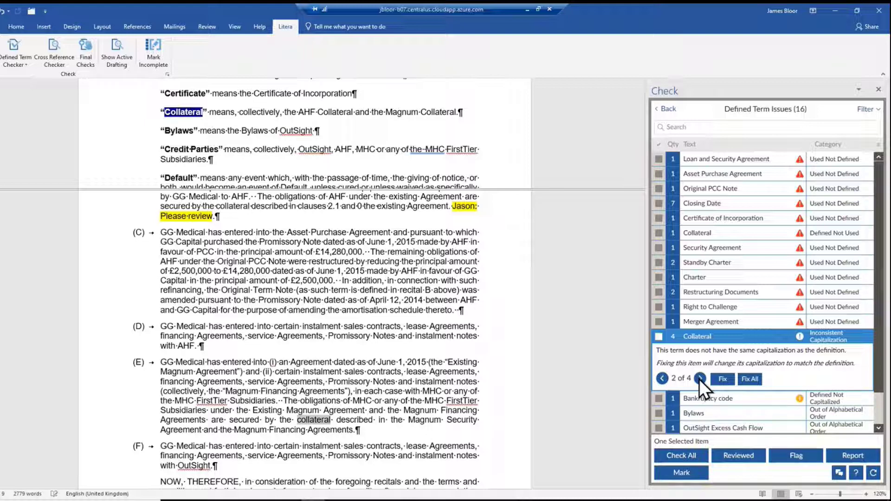
click(700, 379)
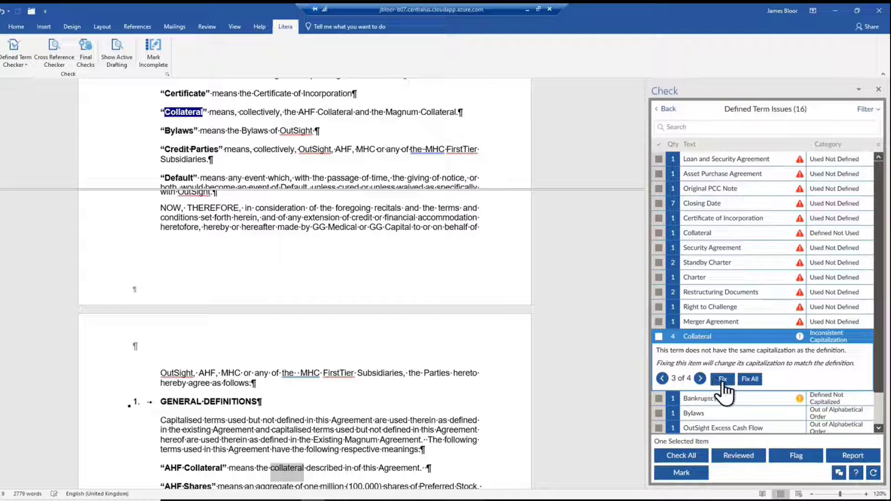
click(700, 379)
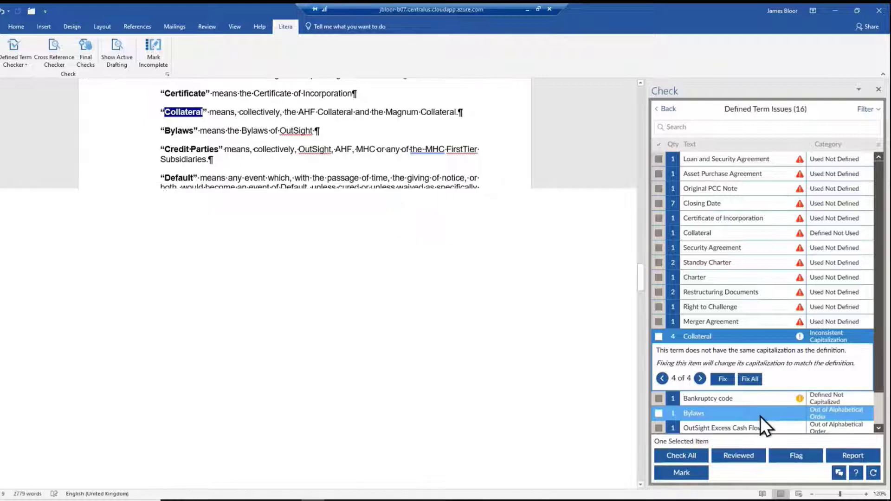
Move the out-of-order "Bylaws" definition to its own paragraph above "Certificate" and refresh the check results.
click(762, 417)
scroll(454, 314, up, 3)
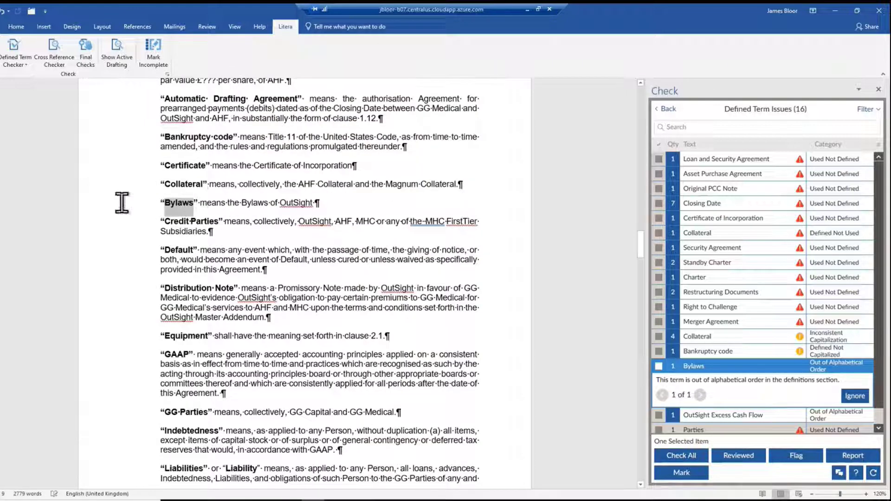
click(105, 203)
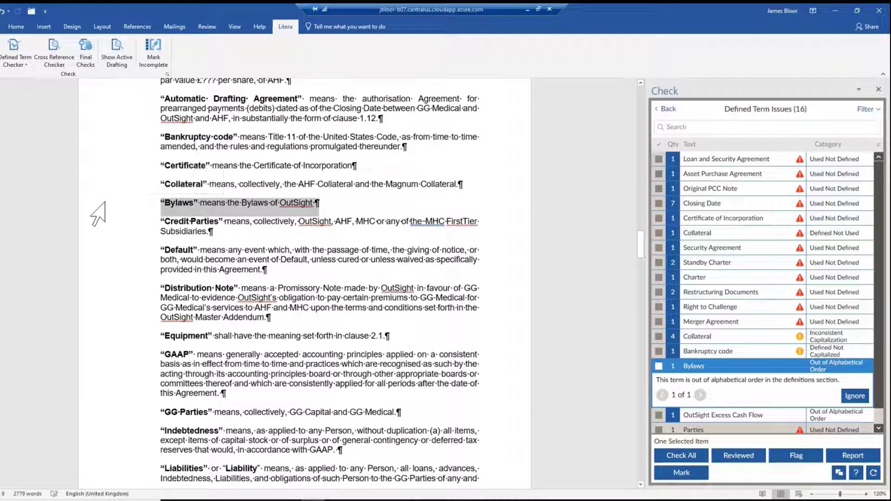
key(ctrl+x)
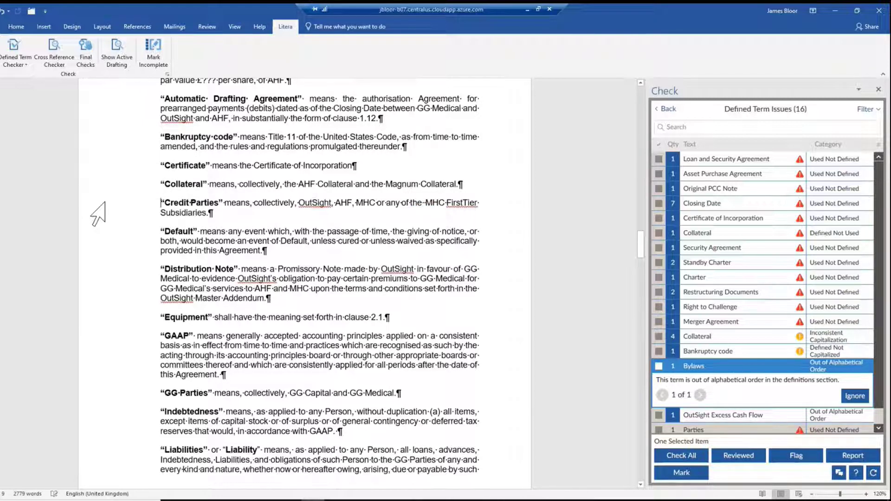
click(160, 165)
key(Return)
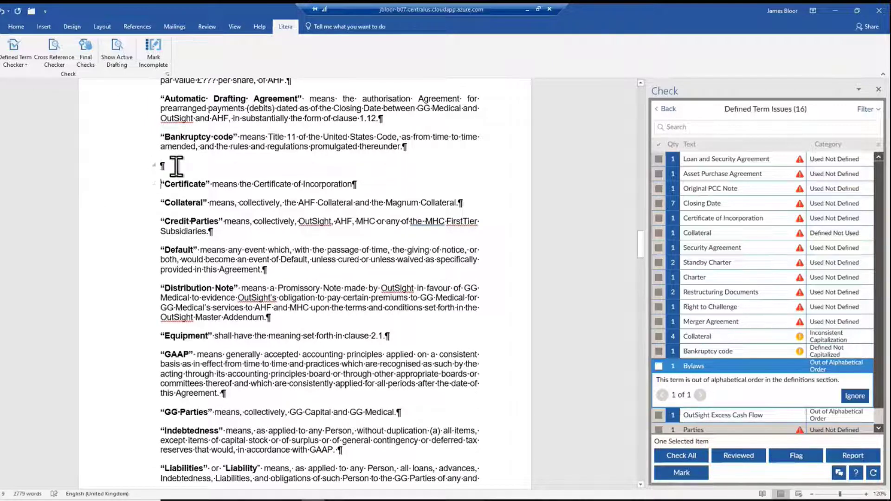
key(ctrl+v)
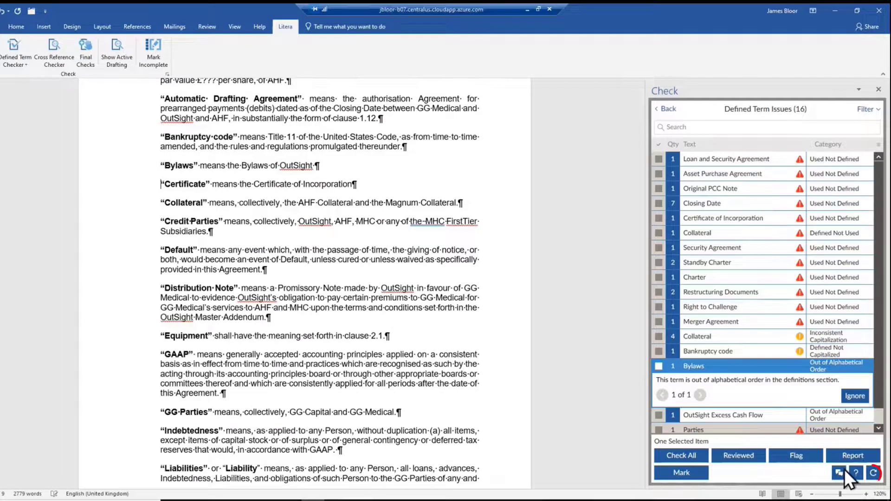
click(874, 474)
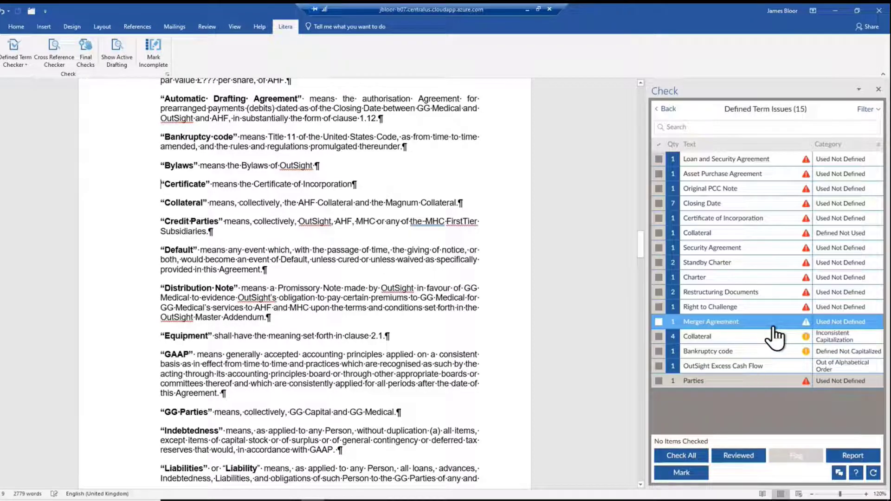
Add a placeholder definition for the undefined term "Closing Date" and place the cursor before "[insert definition here]".
click(766, 206)
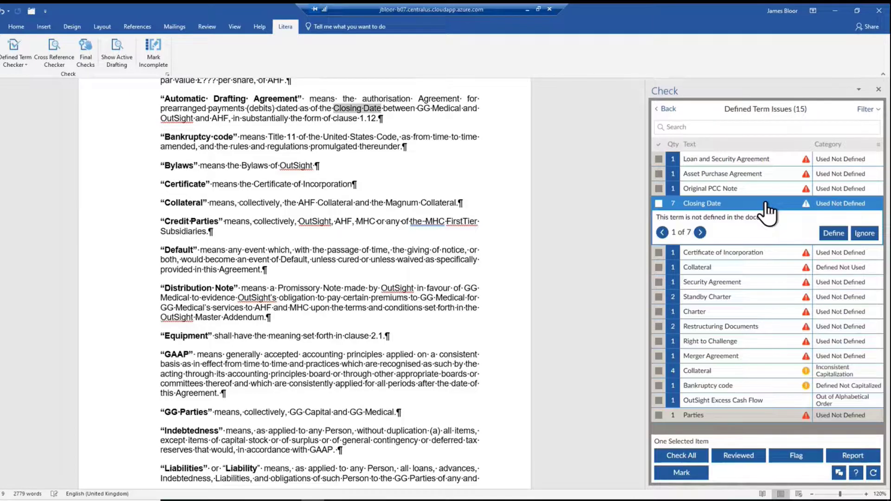
click(833, 234)
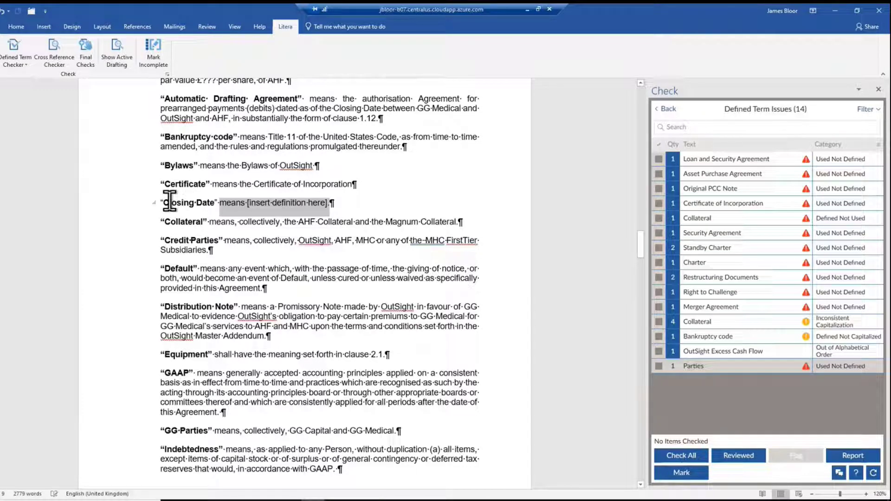
click(249, 204)
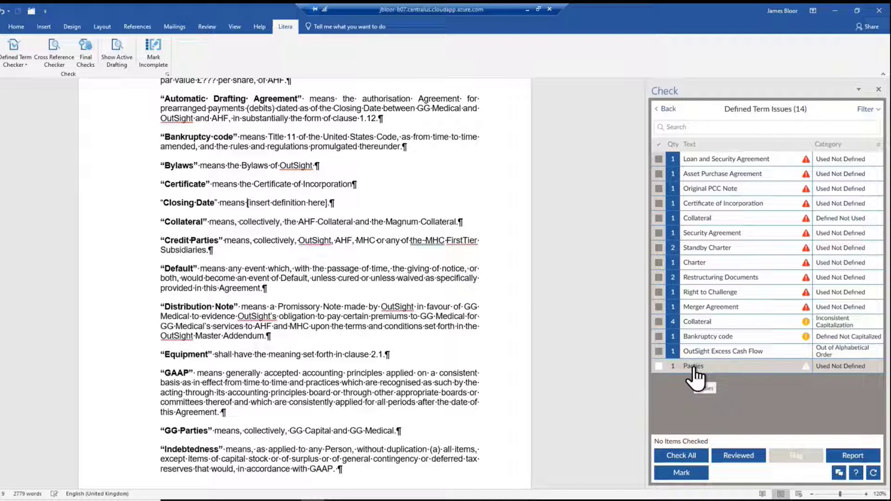
Return the ignored "Parties" item to the to-do issues and go back to the check overview.
click(660, 367)
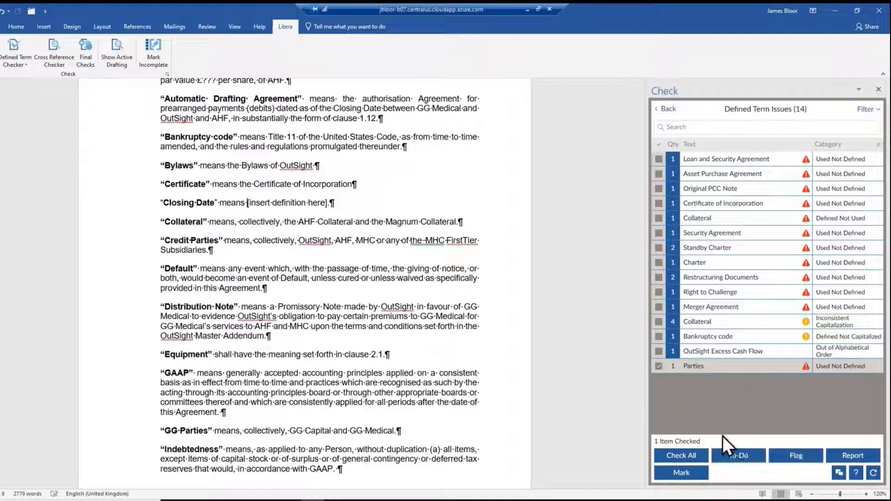
click(737, 457)
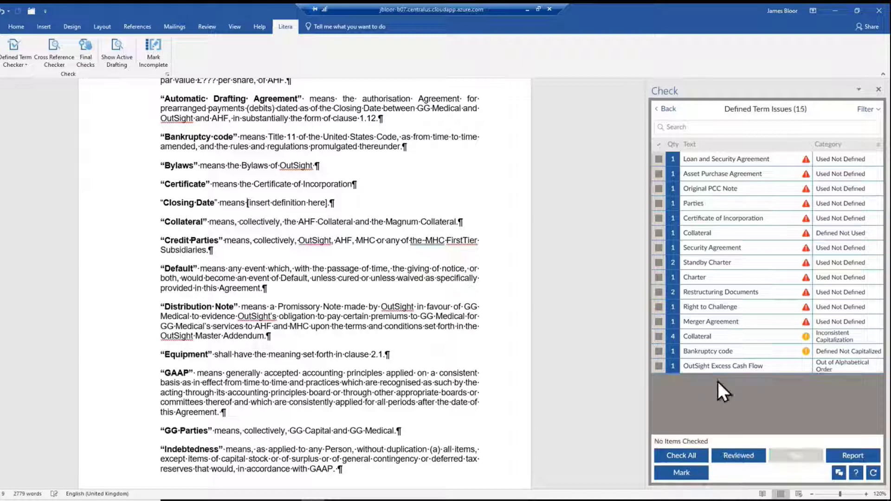
click(673, 114)
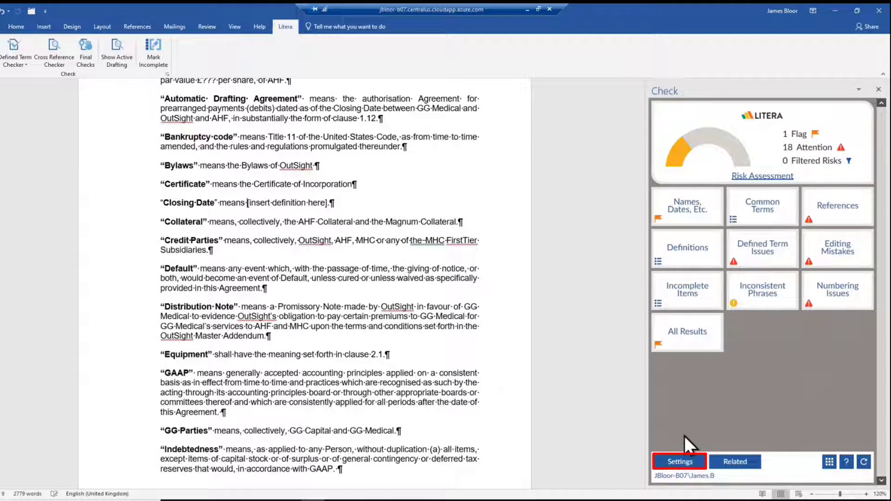
Add "Parties" as an ignored term in the Used Not Defined settings for defined term issues, and close the settings.
click(678, 464)
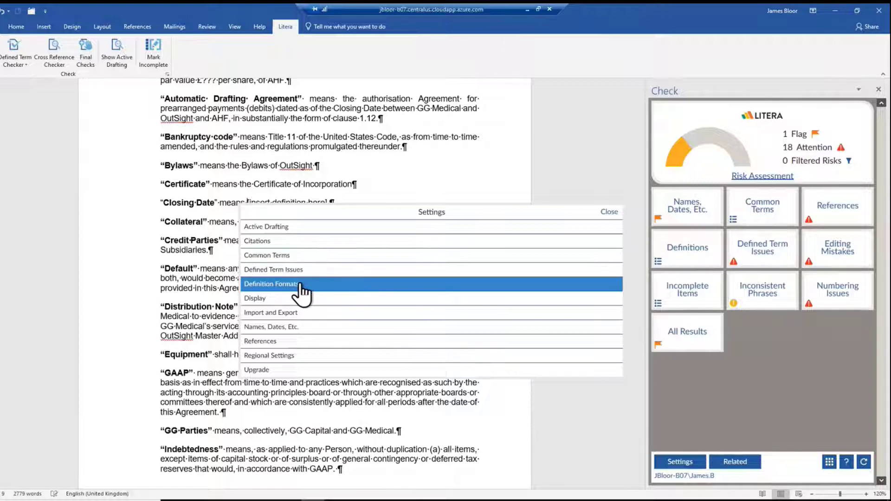
click(278, 270)
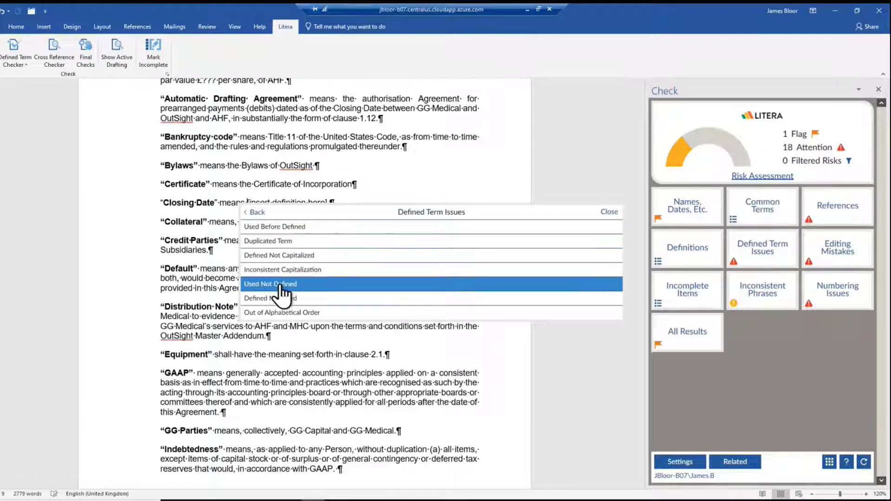
click(281, 285)
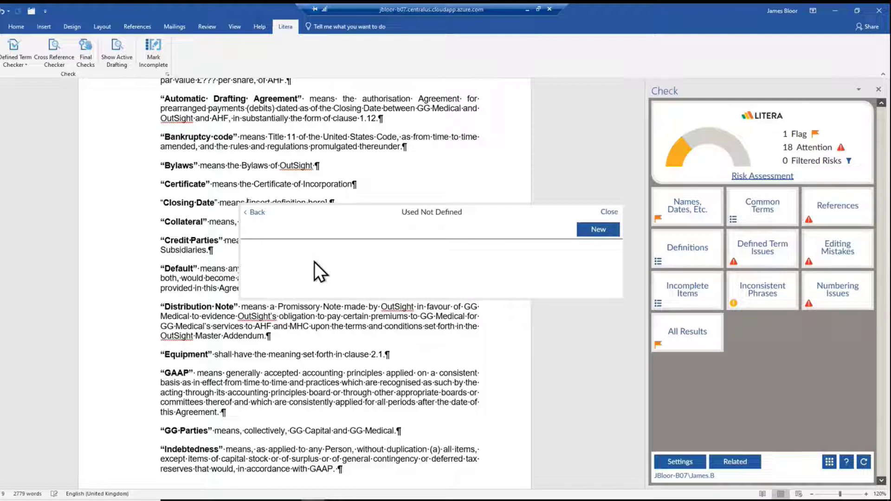
click(602, 232)
click(284, 271)
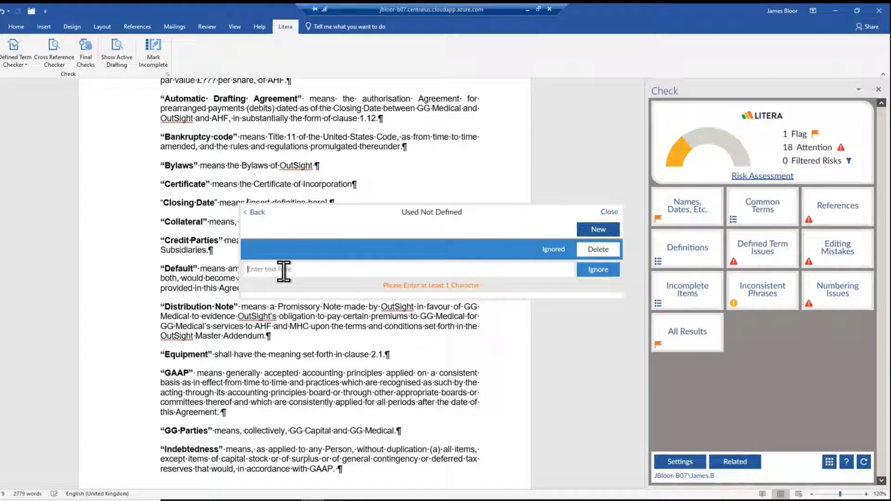
text(Parties)
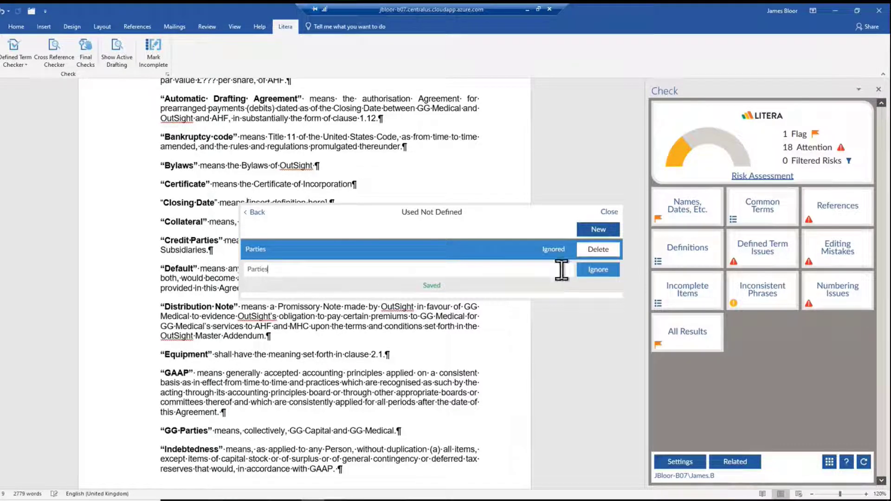
click(589, 271)
click(253, 212)
click(253, 212)
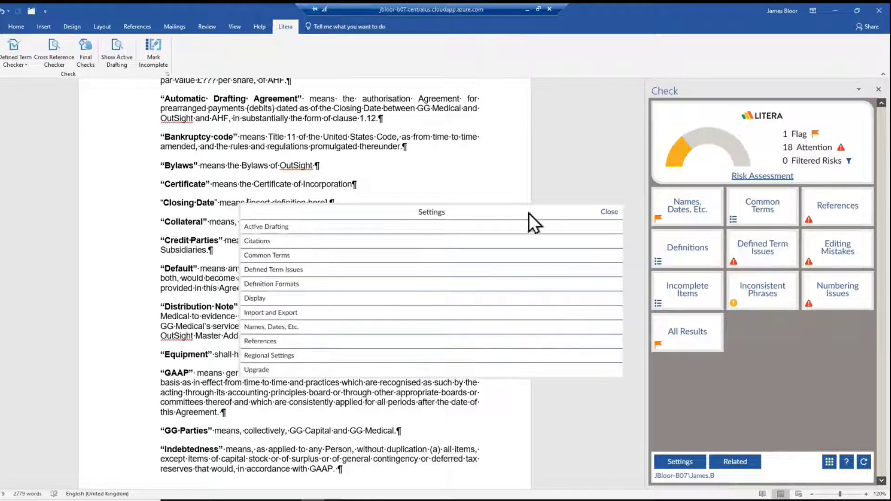
click(609, 213)
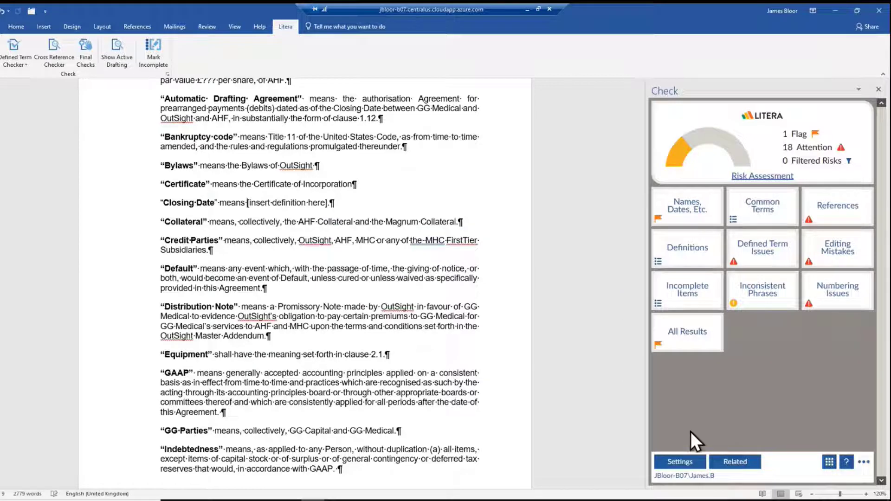
click(676, 462)
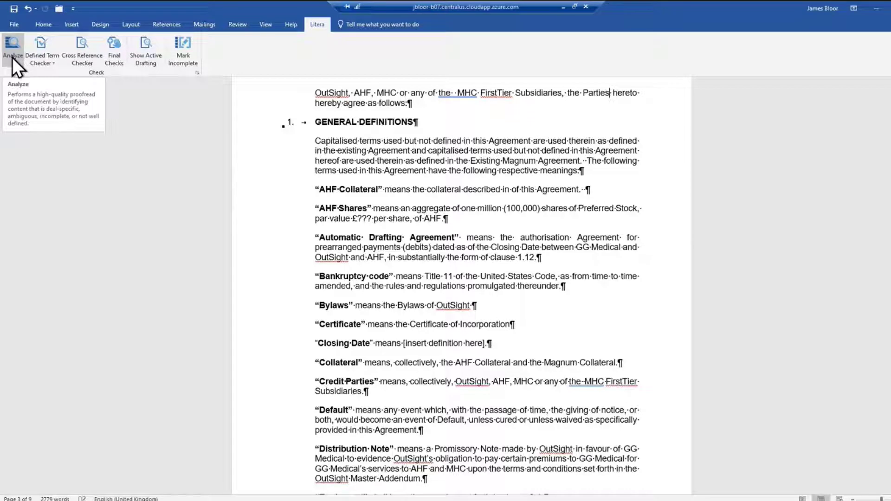
click(45, 58)
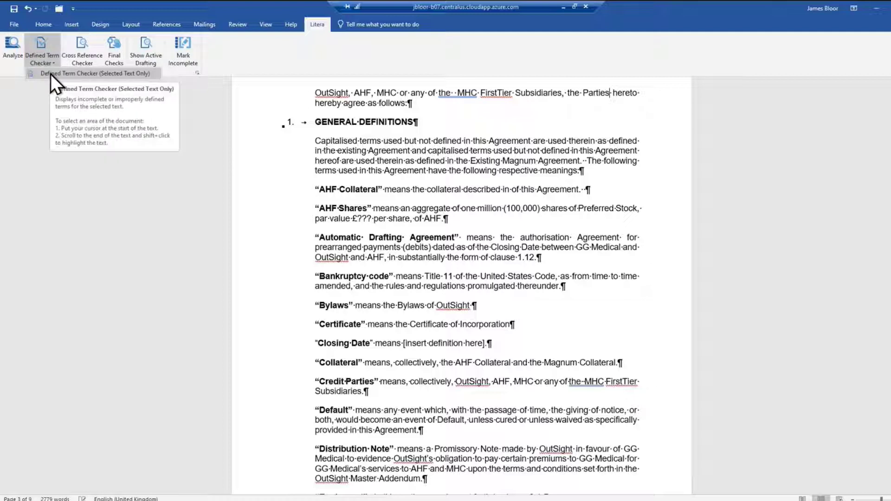
click(51, 74)
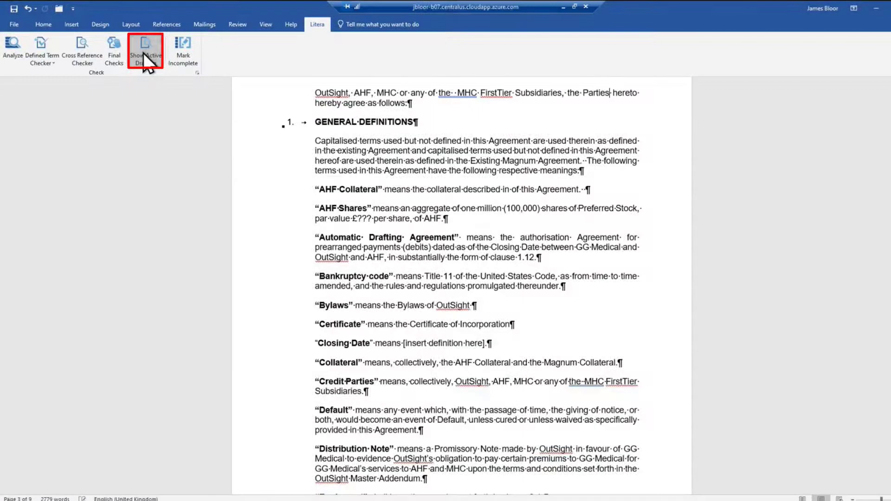
Turn on Active Drafting in the document and view the correction options for the undefined term "Certificate of Incorporation".
click(144, 52)
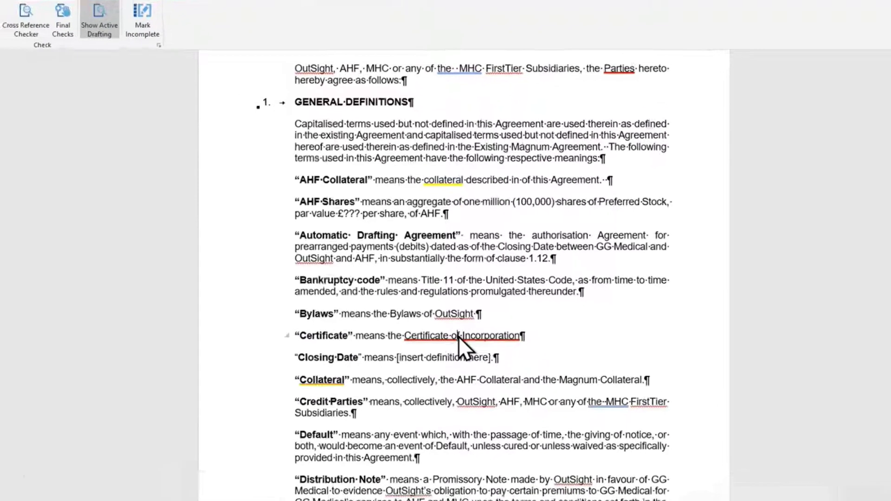
right_click(463, 326)
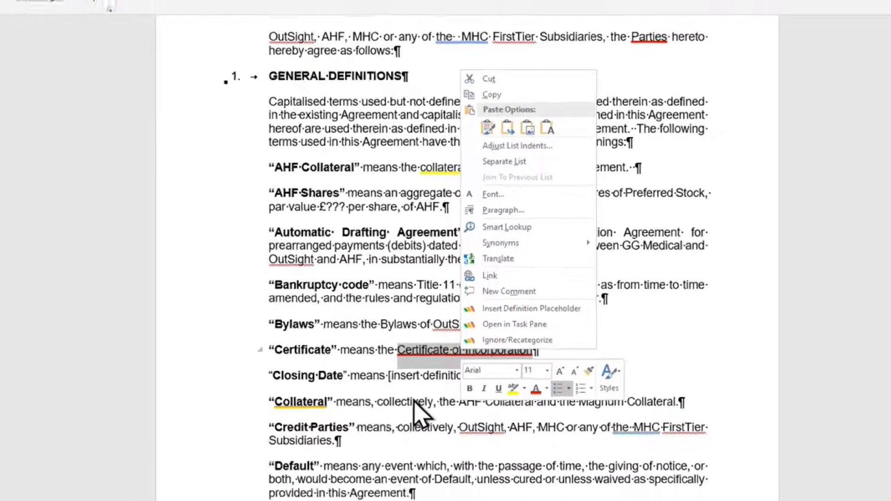
click(321, 417)
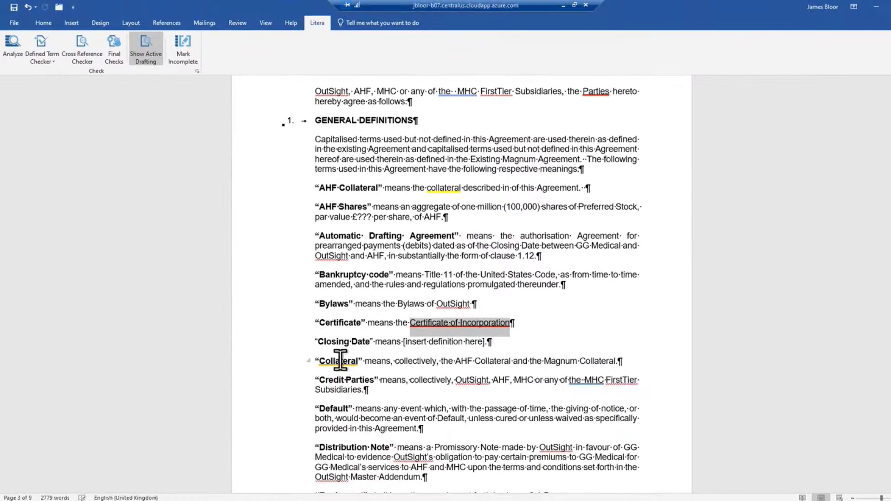
View the correction options for the defined term "Collateral" and for the lowercase "collateral" in the "AHF Collateral" definition.
right_click(340, 361)
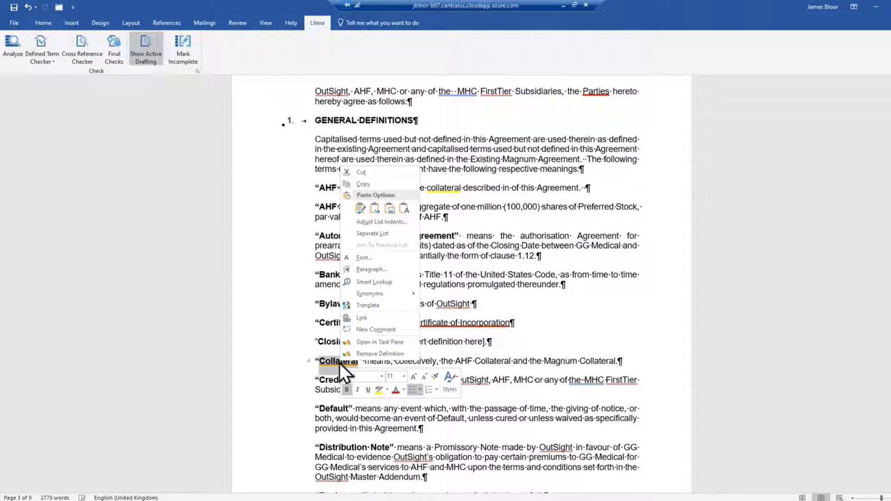
click(394, 355)
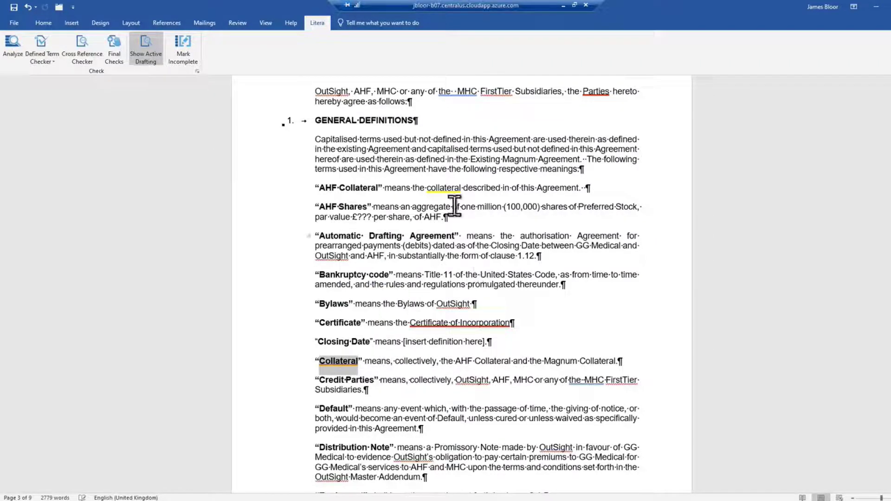
right_click(446, 188)
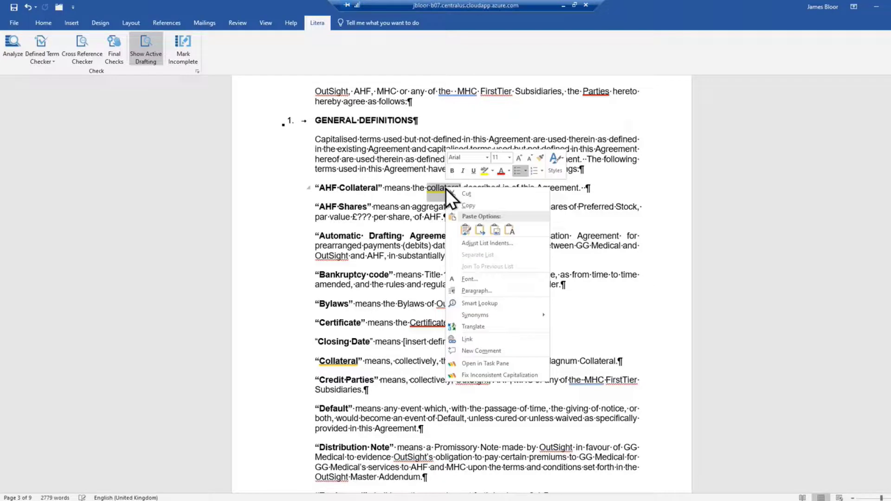